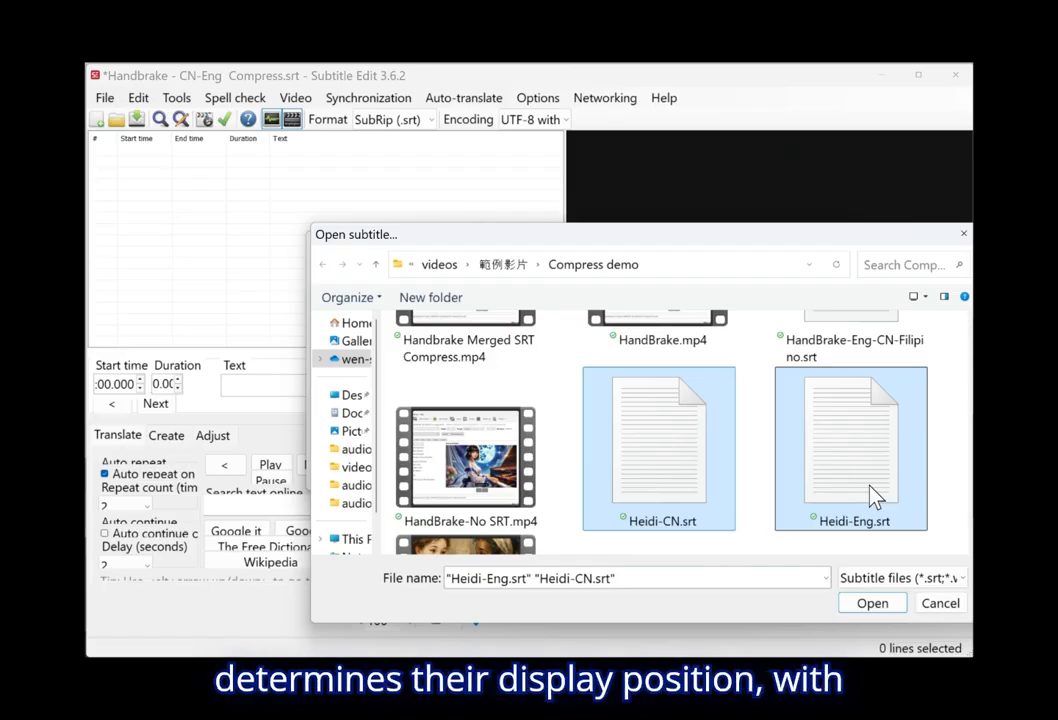
# Join Heidi-CN.srt and Heidi-Eng.srt into one subtitle, treating the files as already having correct time codes.
pyautogui.click(871, 604)
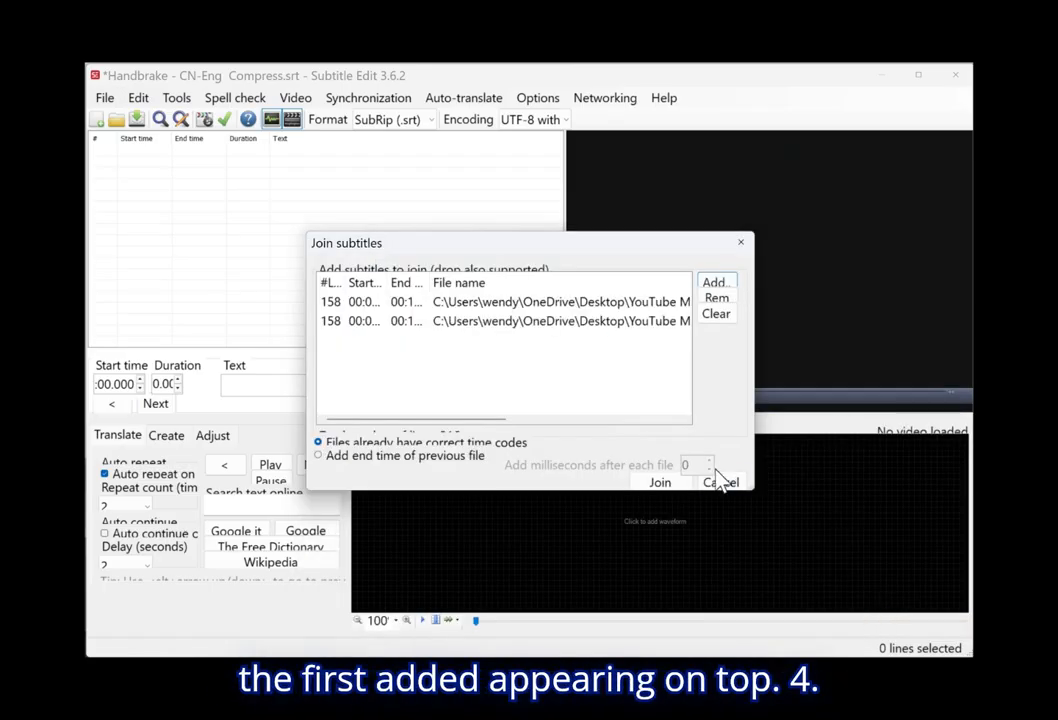
pyautogui.click(662, 484)
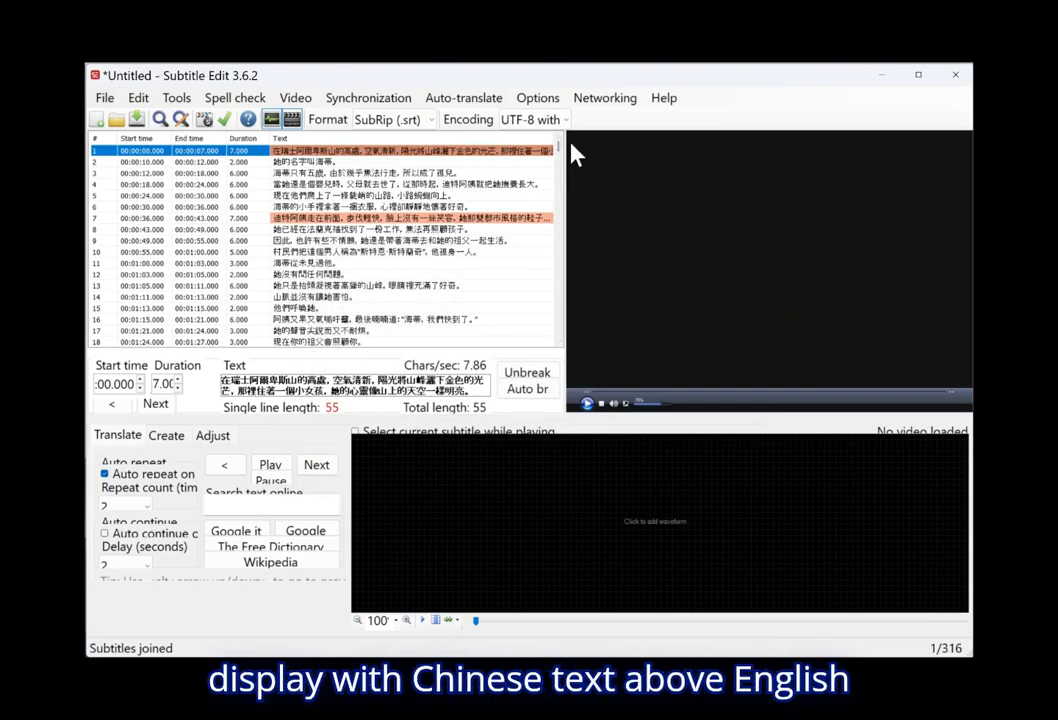
pyautogui.moveTo(561, 155)
pyautogui.mouseDown()
pyautogui.moveTo(537, 283)
pyautogui.moveTo(556, 158)
pyautogui.mouseUp()
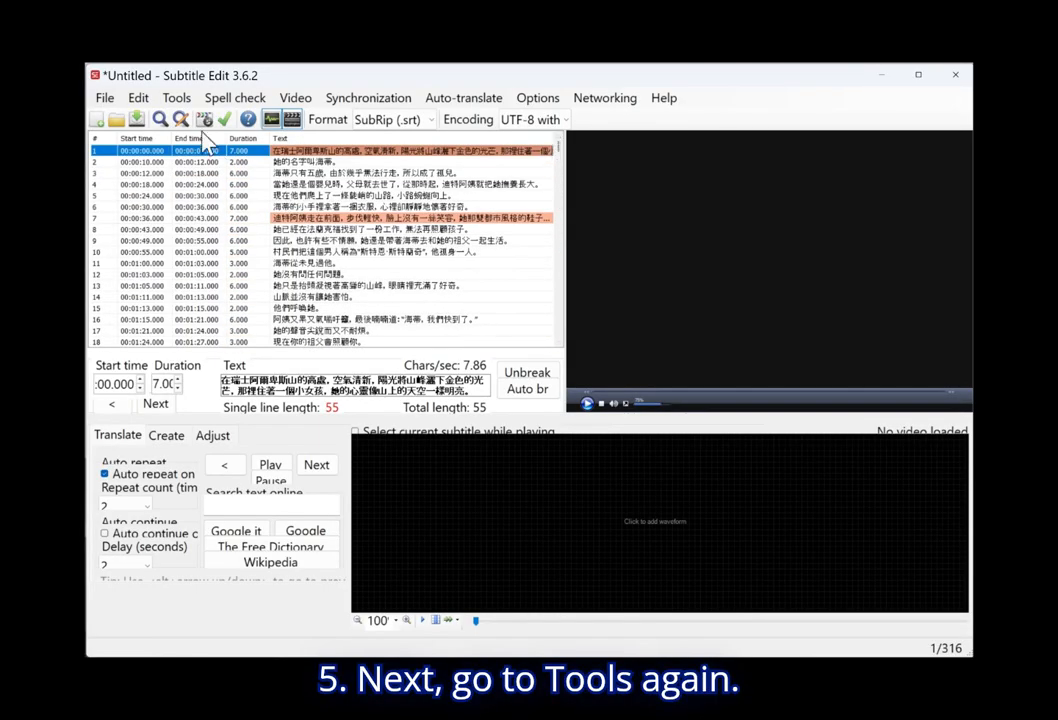
# Sort the joined subtitle lines by start time in ascending order and look through the sorted list.
pyautogui.click(174, 102)
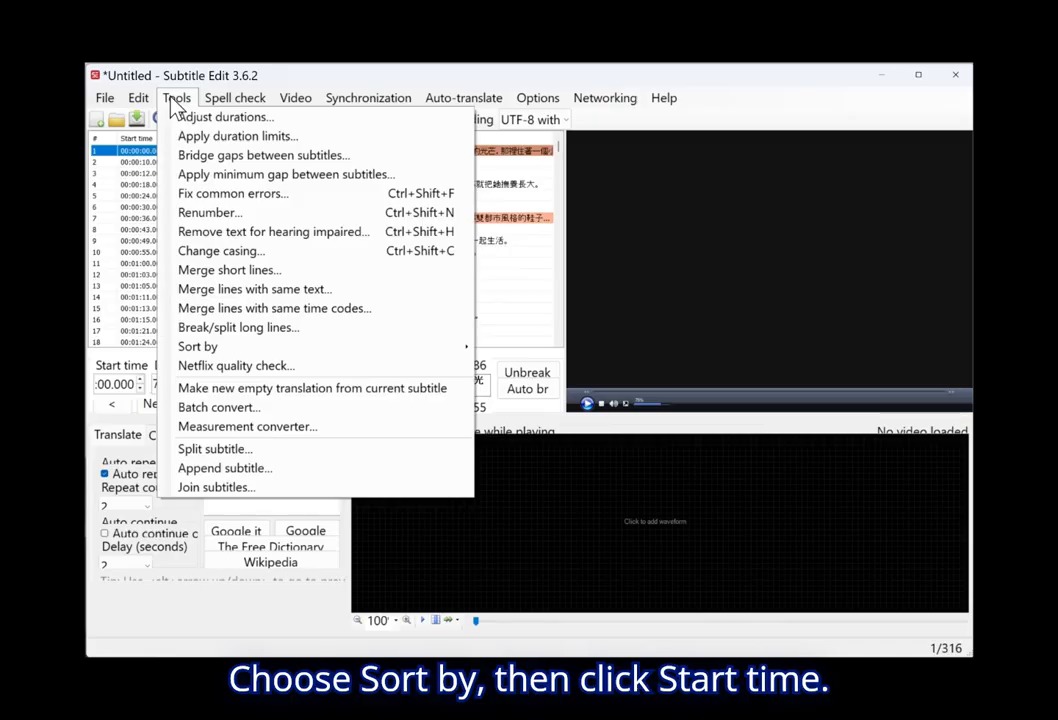
pyautogui.moveTo(309, 357)
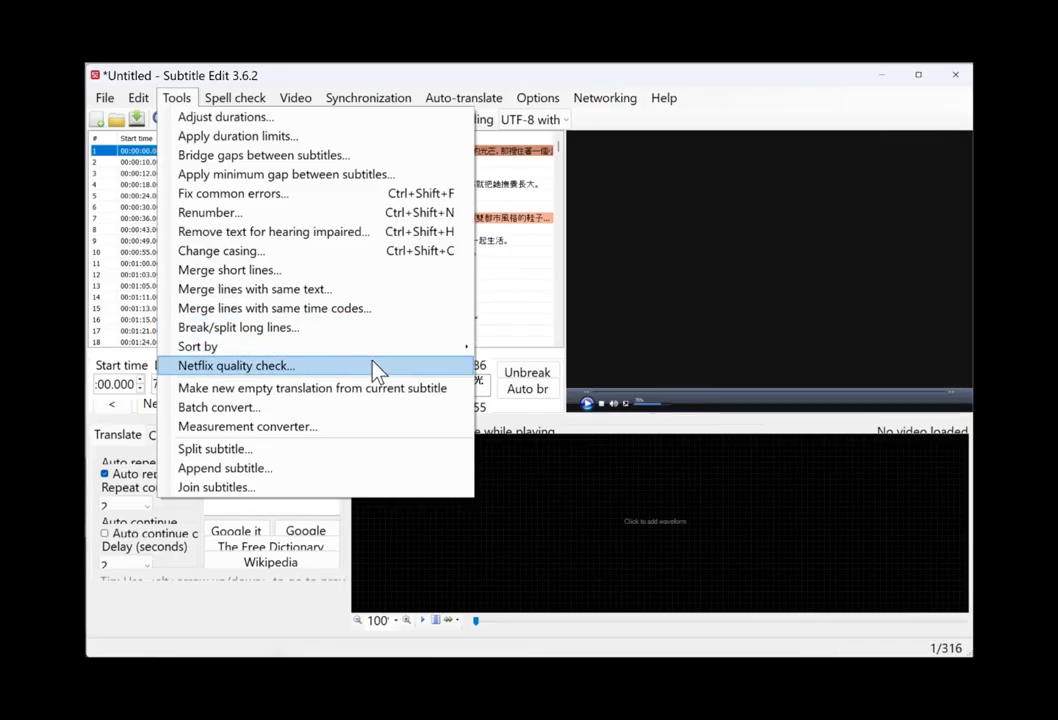
pyautogui.moveTo(466, 358)
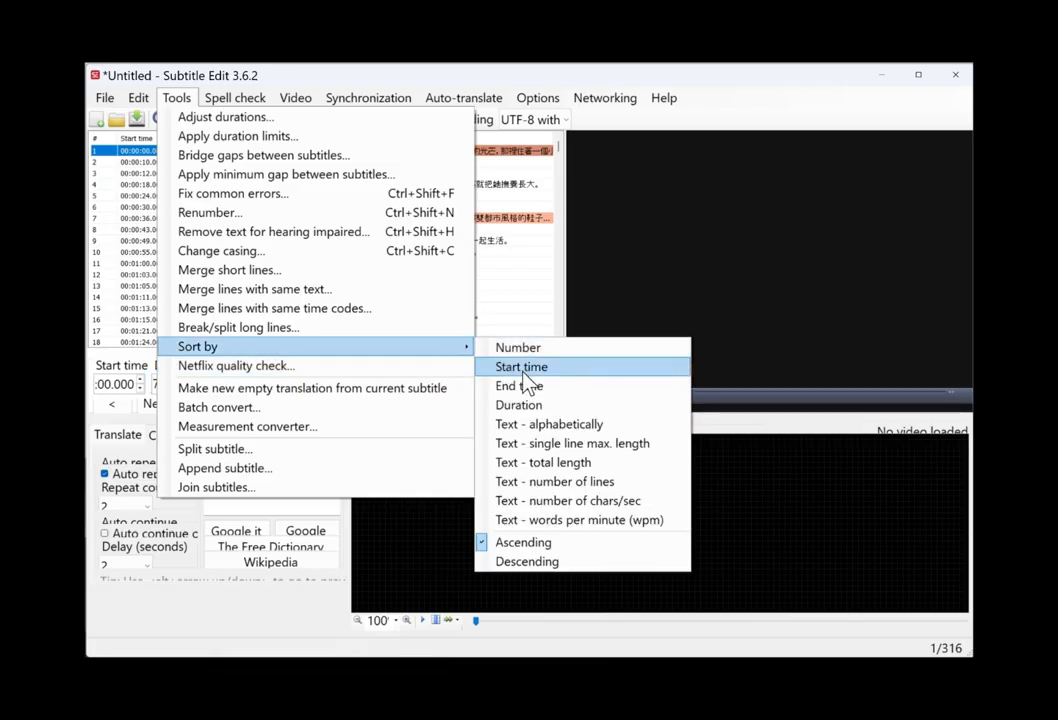
pyautogui.click(523, 370)
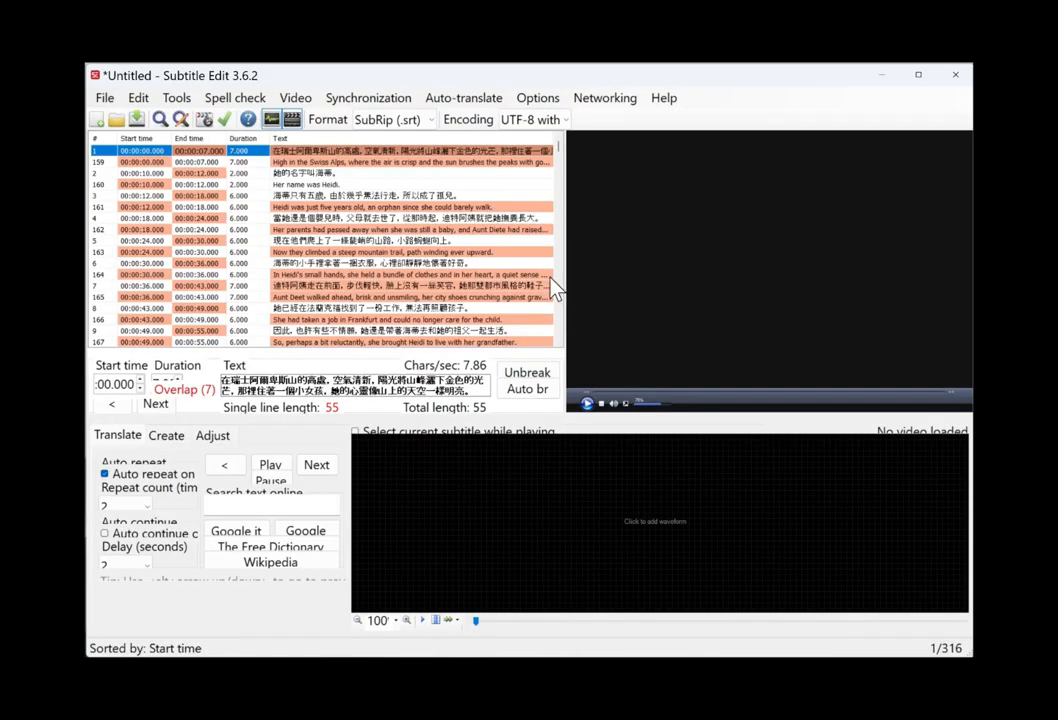
pyautogui.scroll(-4, 560, 150)
pyautogui.scroll(5, 560, 150)
# Merge the lines with the same time codes, keeping the 250 millisecond maximum difference, after reviewing the merge preview.
pyautogui.click(177, 98)
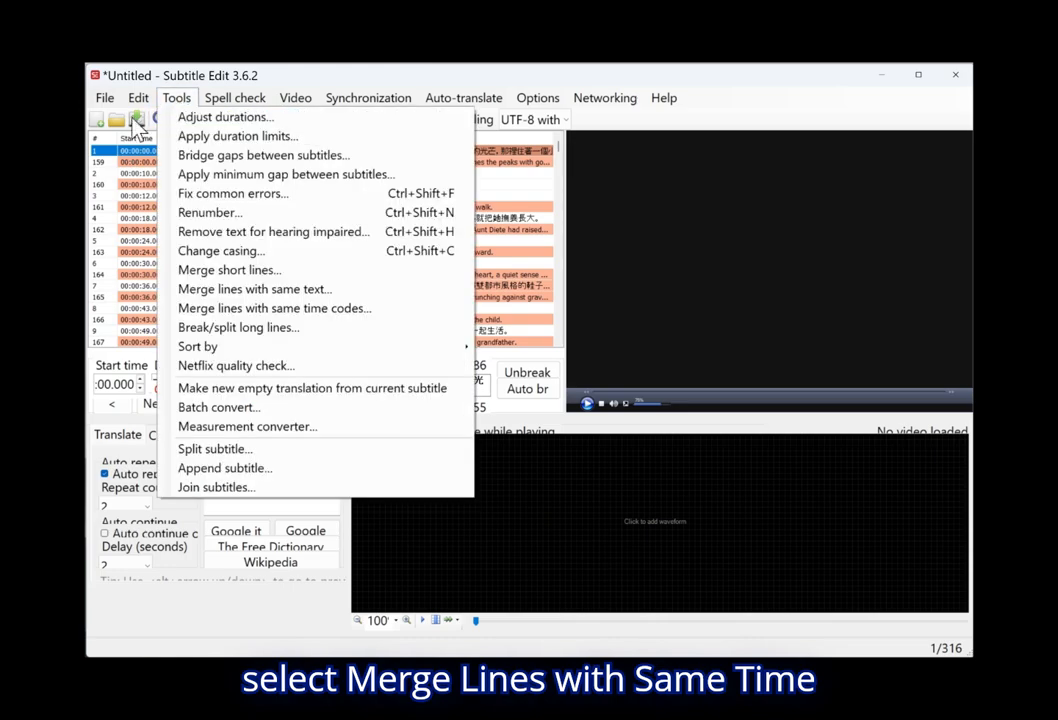
pyautogui.click(336, 310)
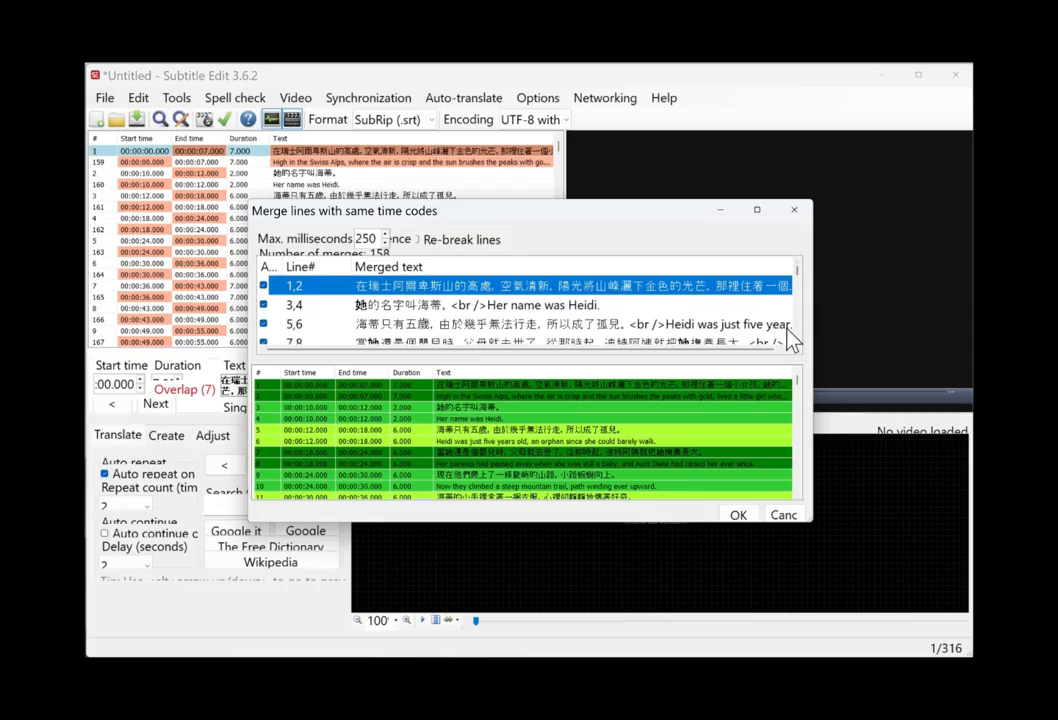
pyautogui.scroll(-1, 800, 393)
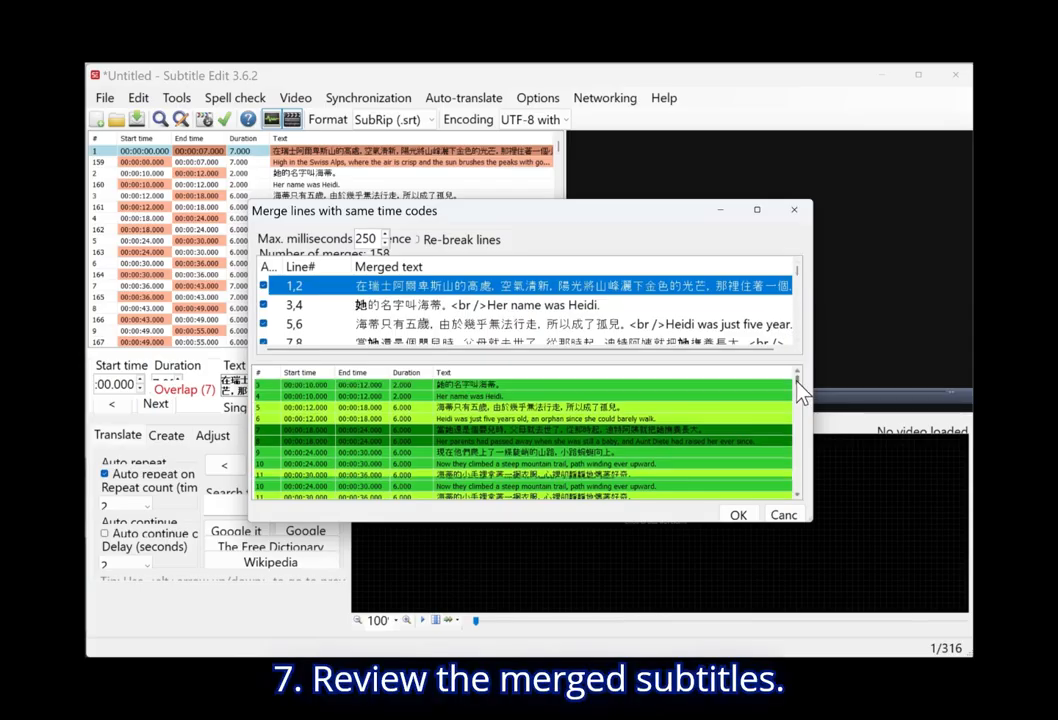
pyautogui.scroll(-2, 797, 384)
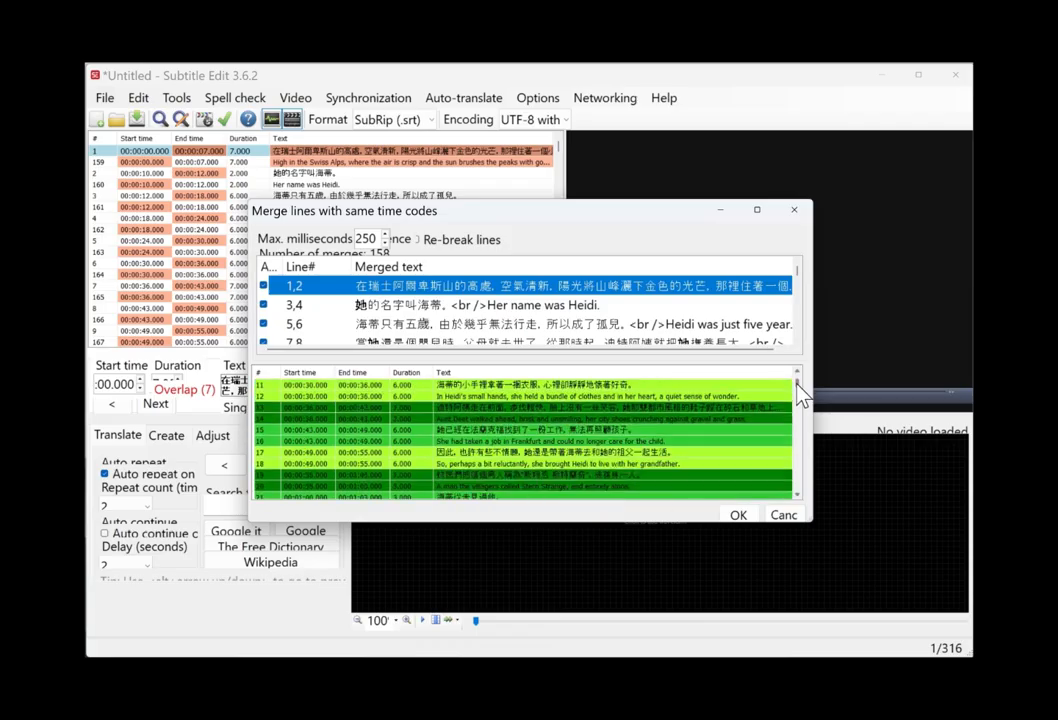
pyautogui.scroll(-2, 800, 393)
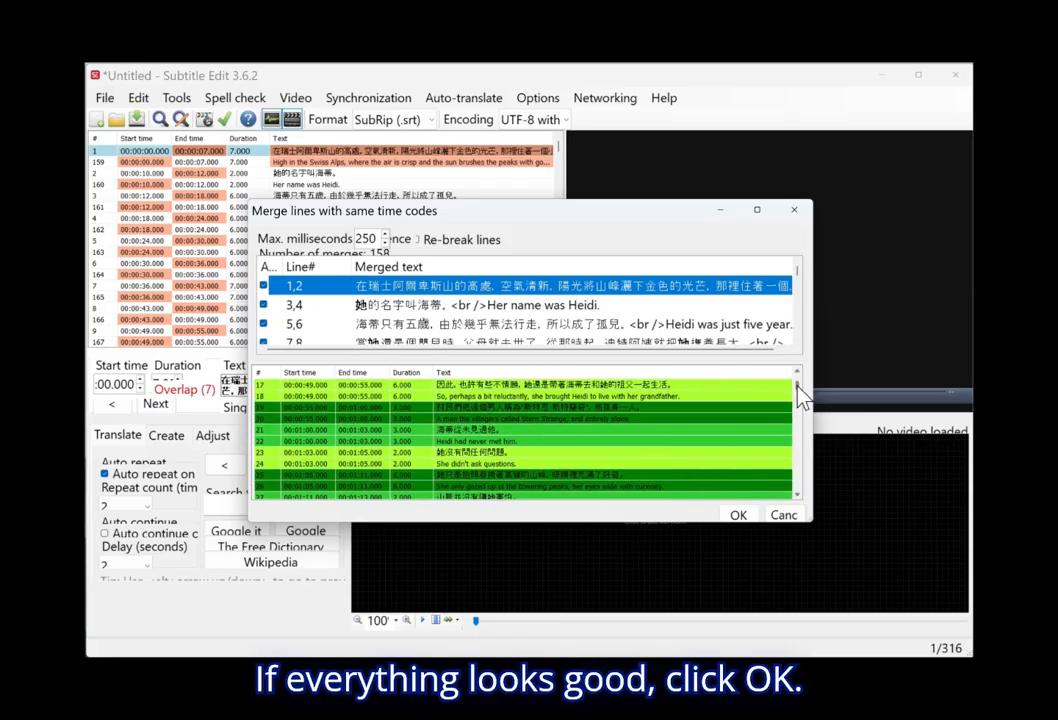
pyautogui.click(742, 521)
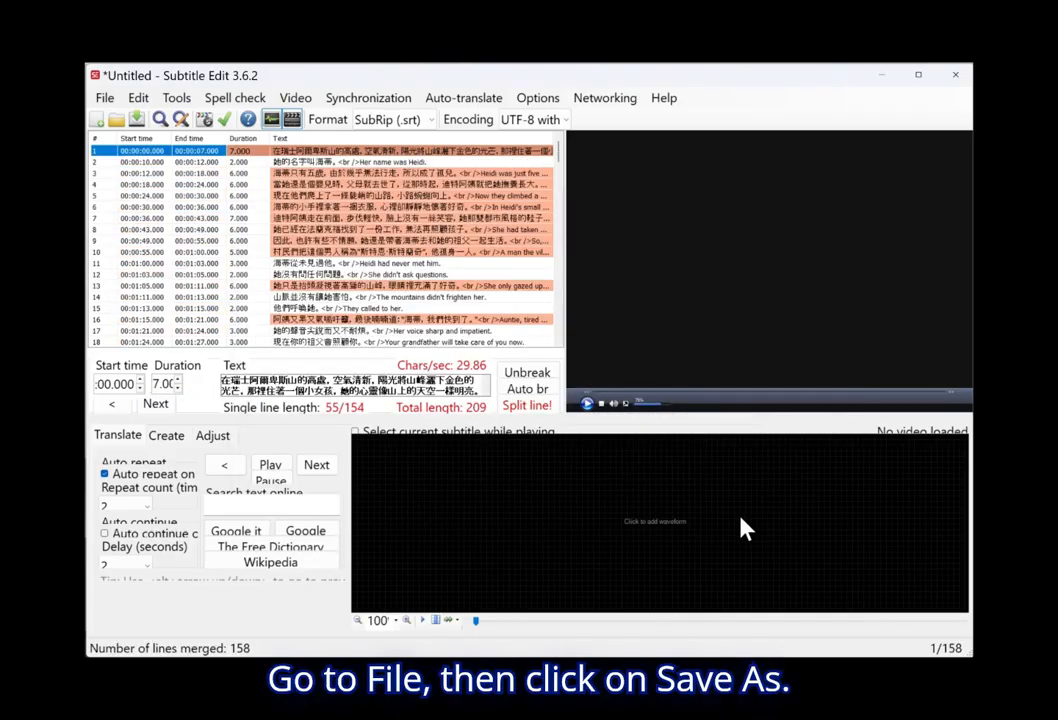
# Save the merged subtitles as Heidi-CN-Eng.srt in SubRip format in the Compress demo folder, and close Subtitle Edit.
pyautogui.click(106, 100)
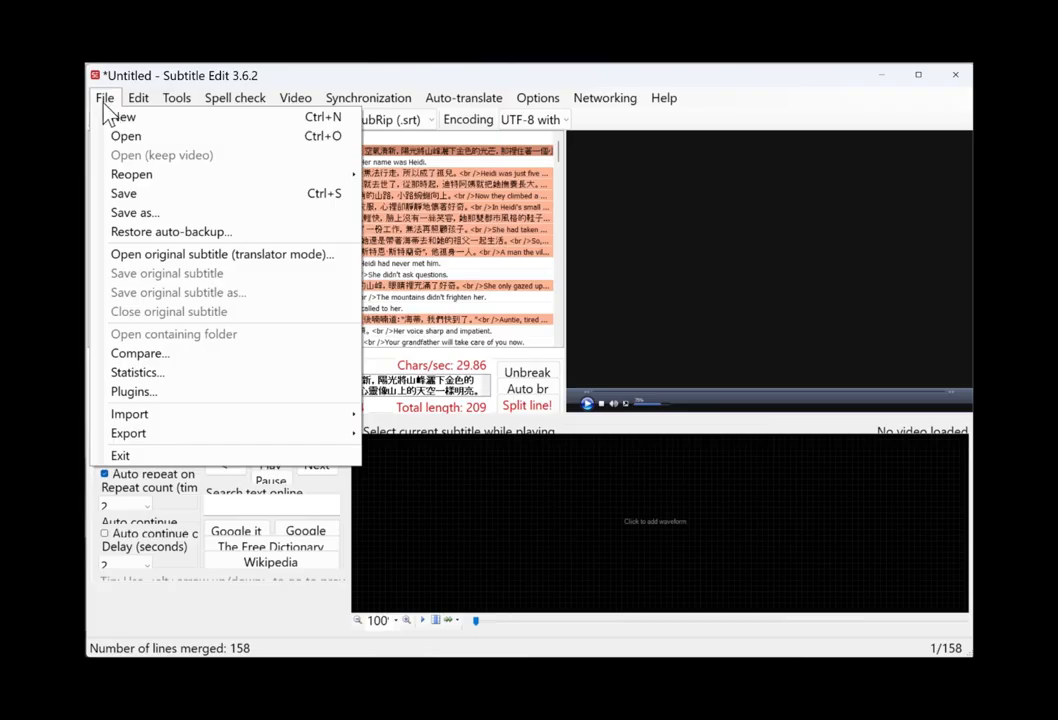
pyautogui.click(177, 215)
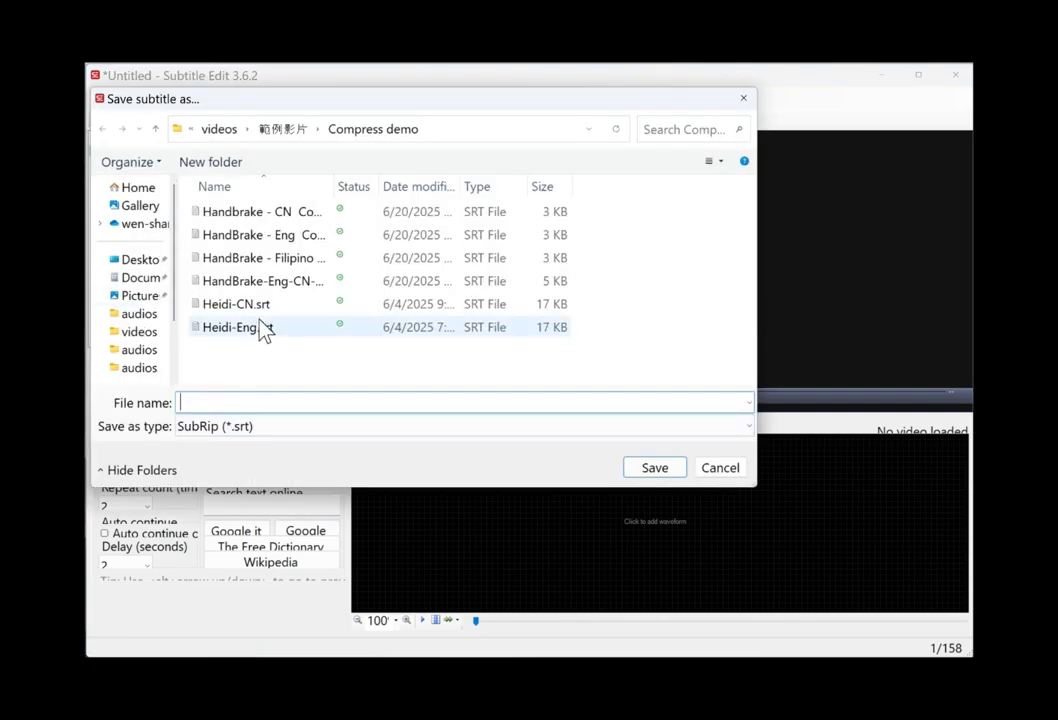
pyautogui.write('Heidi-CN-Eng.srt')
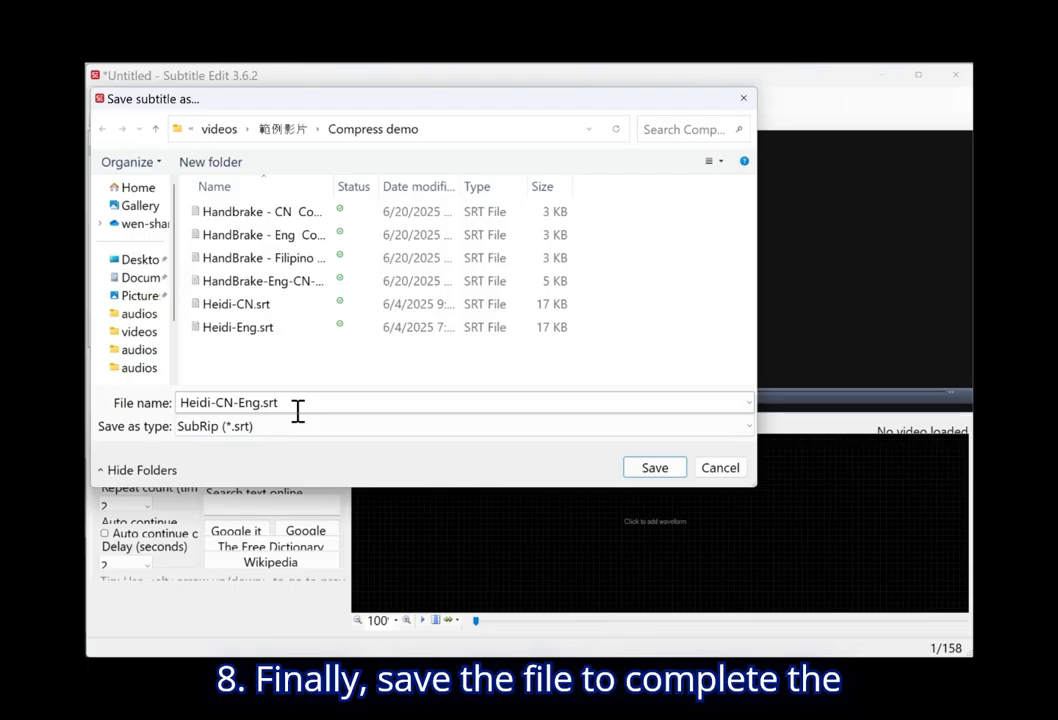
pyautogui.click(656, 468)
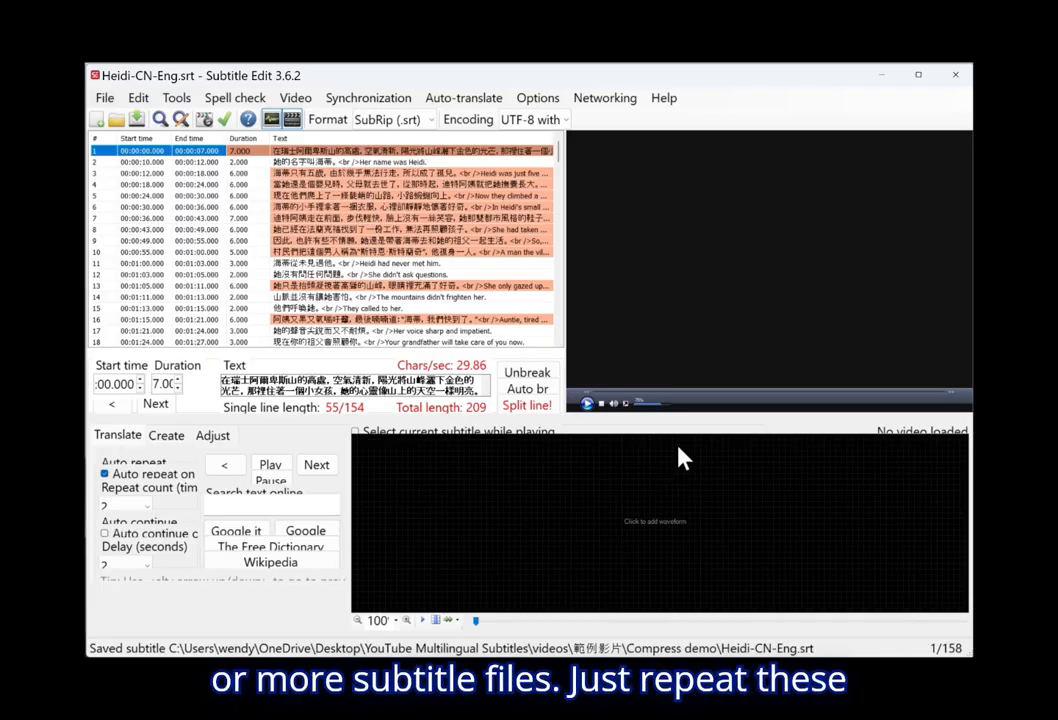
pyautogui.click(957, 86)
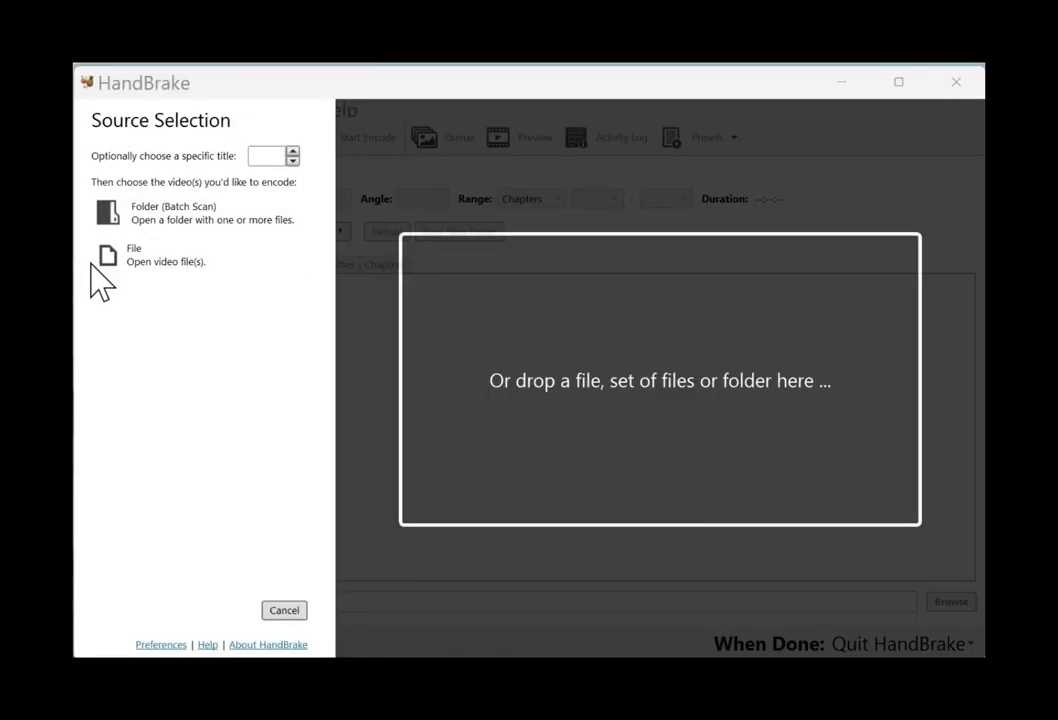
# Open the video file Heidi.mp4 as the source in HandBrake.
pyautogui.click(143, 265)
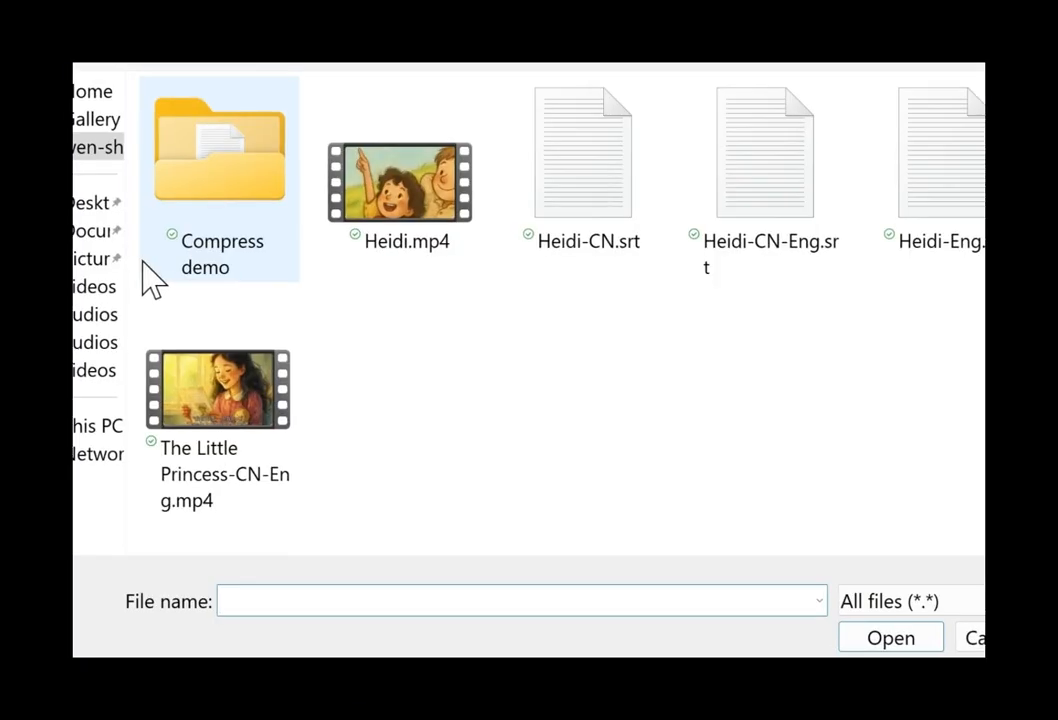
pyautogui.click(416, 212)
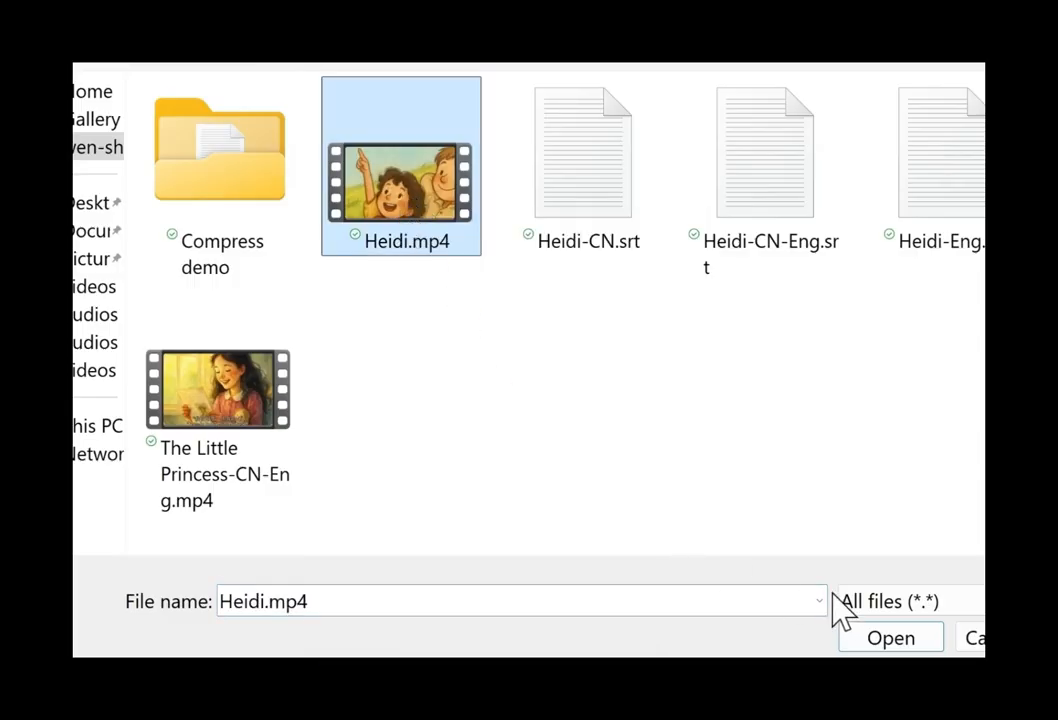
pyautogui.click(914, 636)
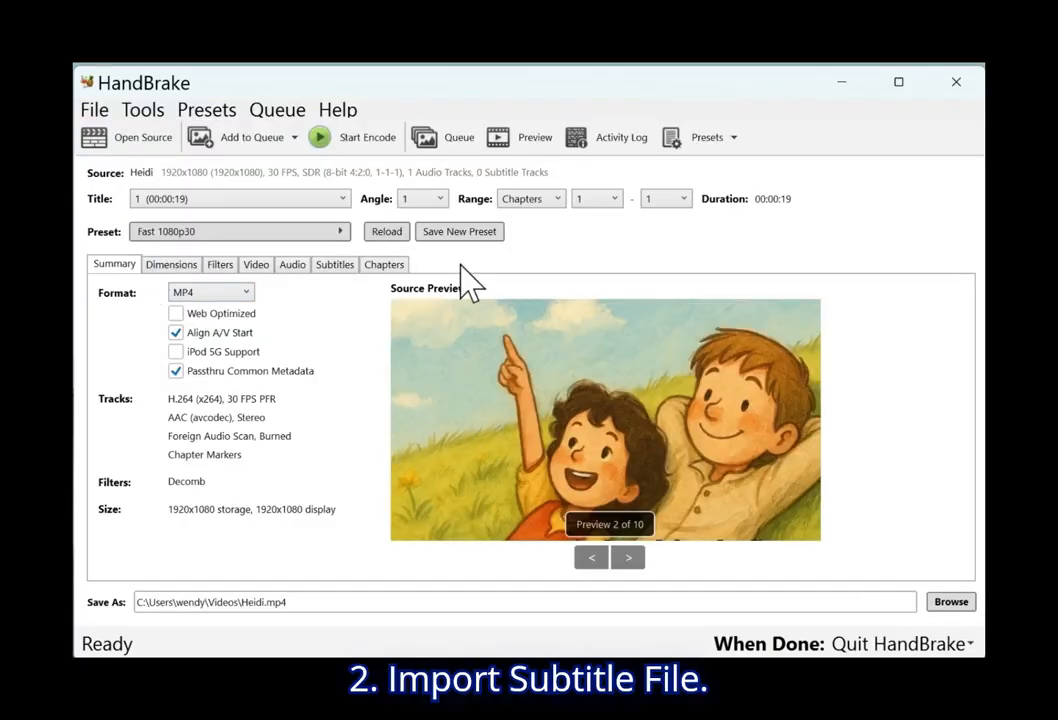
# Import Heidi-CN-Eng.srt as a subtitle track and enable Burn In for it.
pyautogui.click(336, 266)
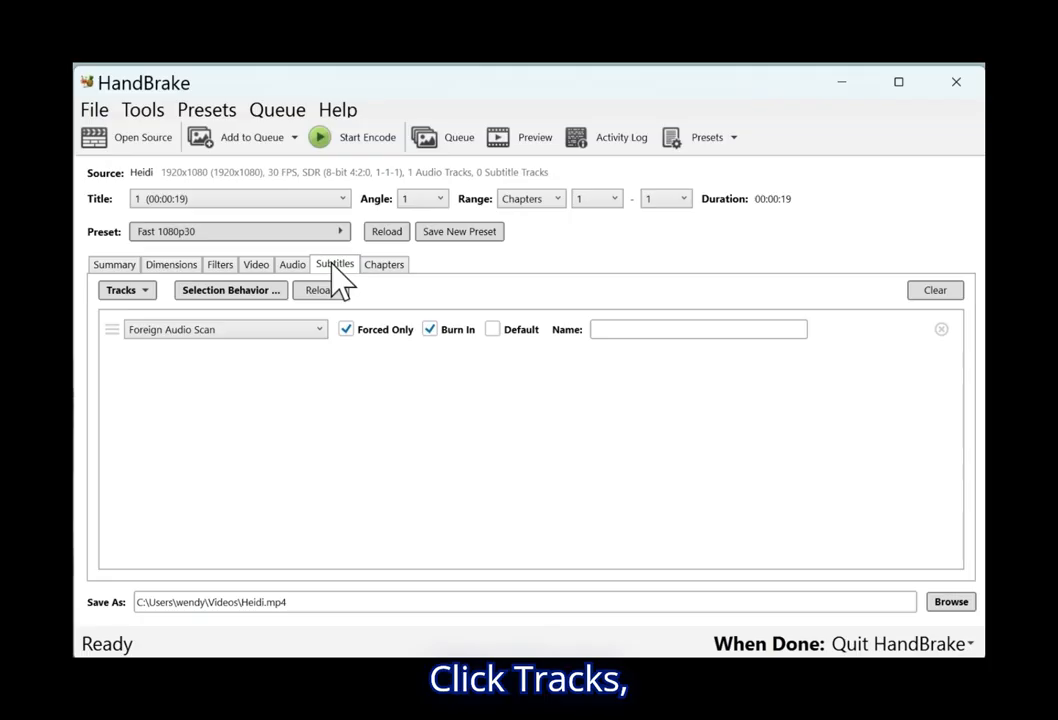
pyautogui.click(146, 289)
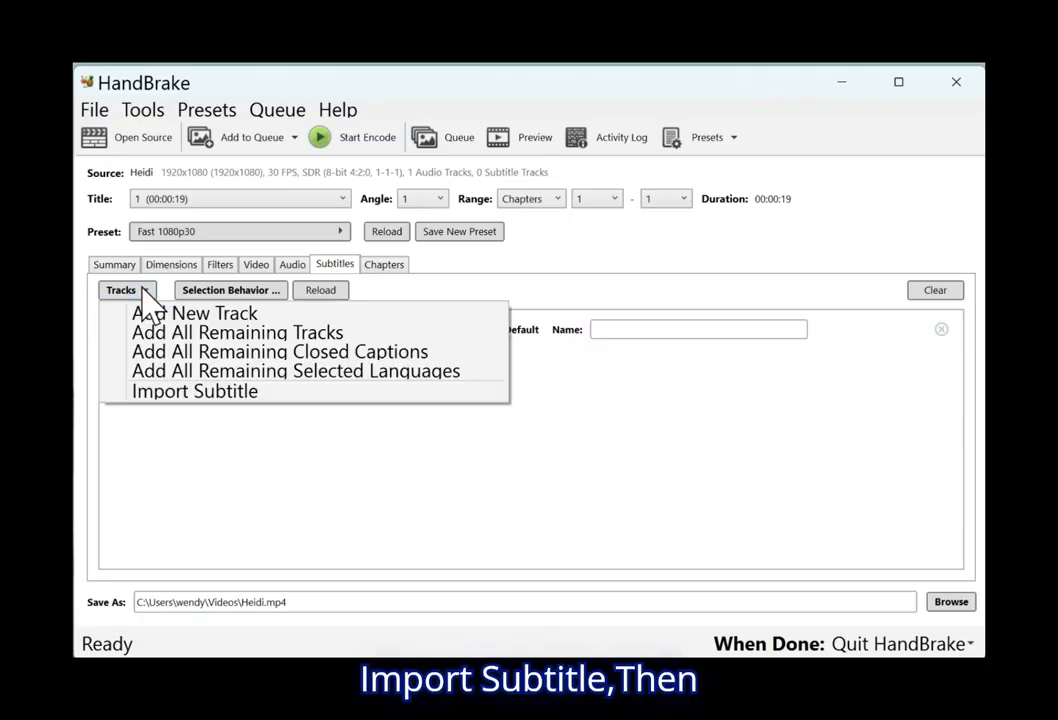
pyautogui.click(266, 395)
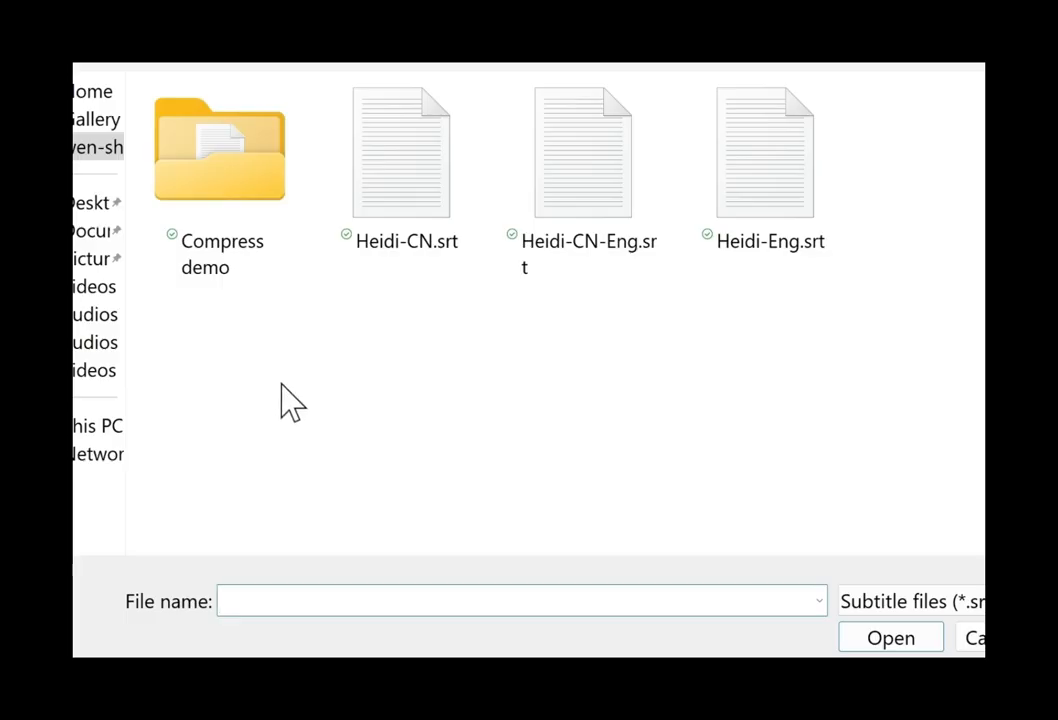
pyautogui.click(607, 207)
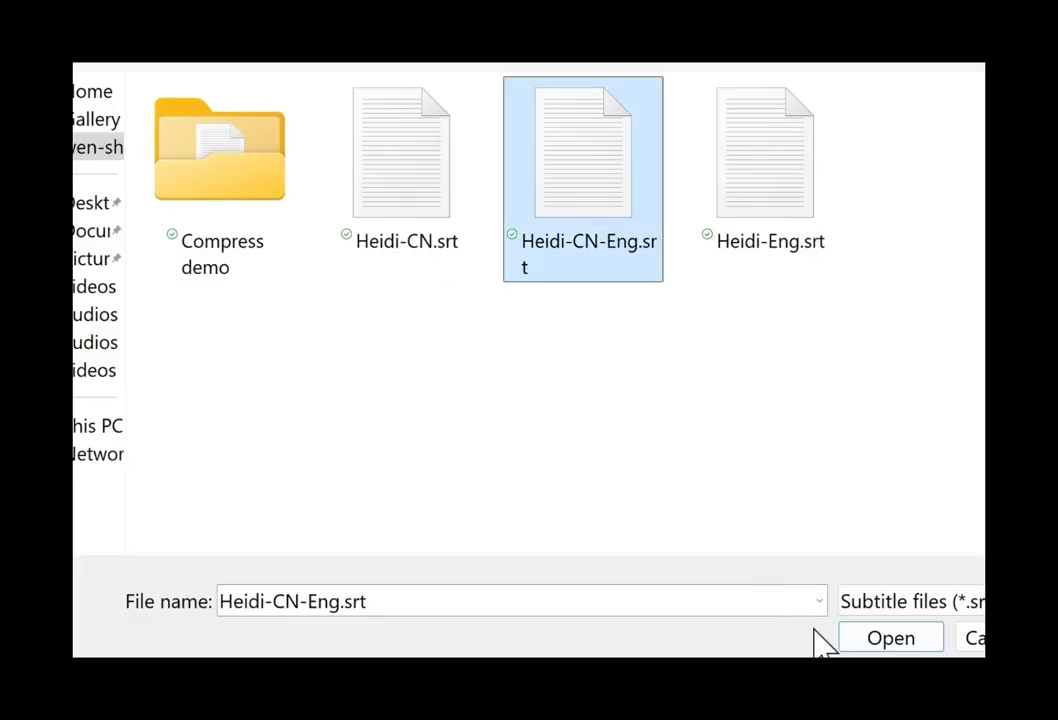
pyautogui.click(890, 640)
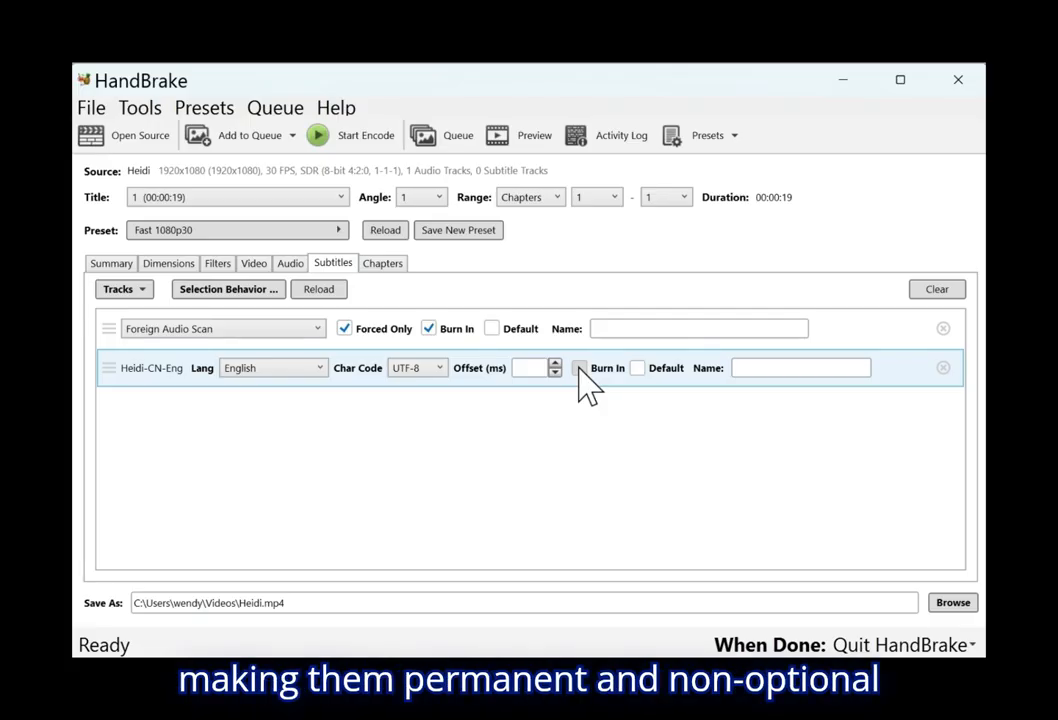
pyautogui.click(580, 369)
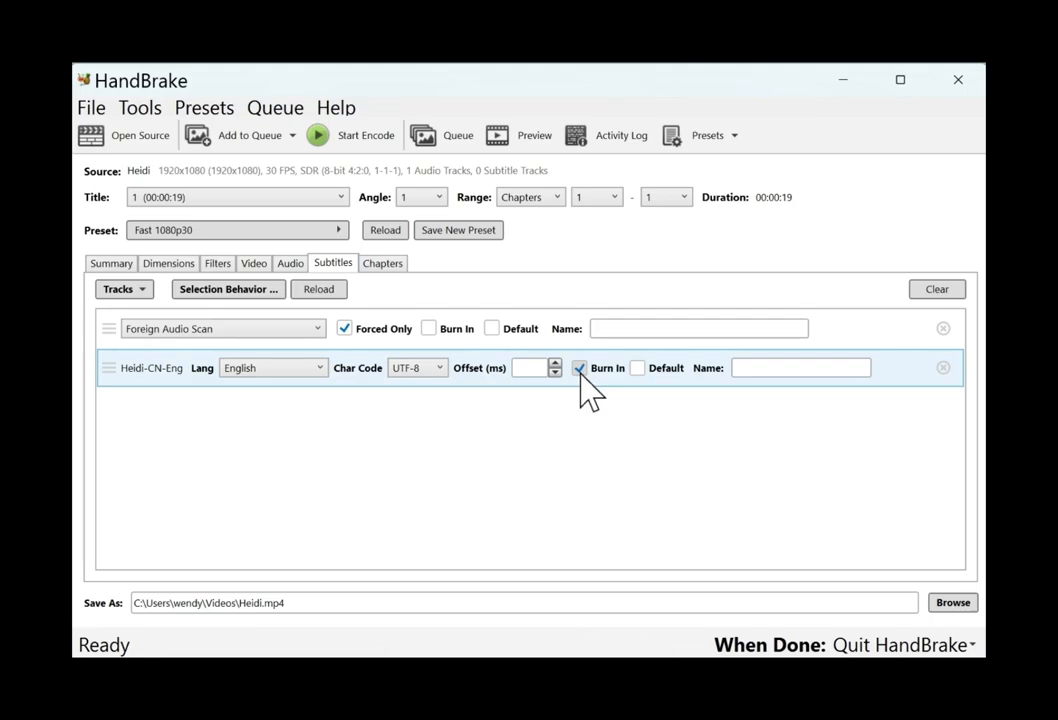
# Set the output video's file name to Heidi-CN-Eng.mp4 and save that destination.
pyautogui.click(106, 265)
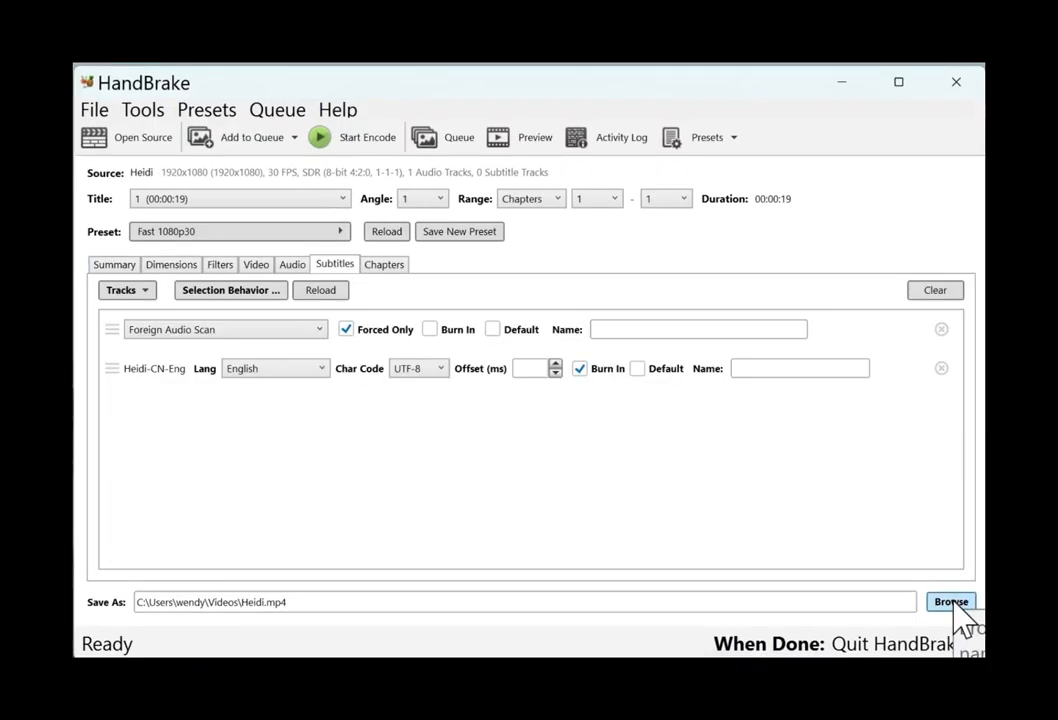
pyautogui.click(951, 602)
pyautogui.write('E')
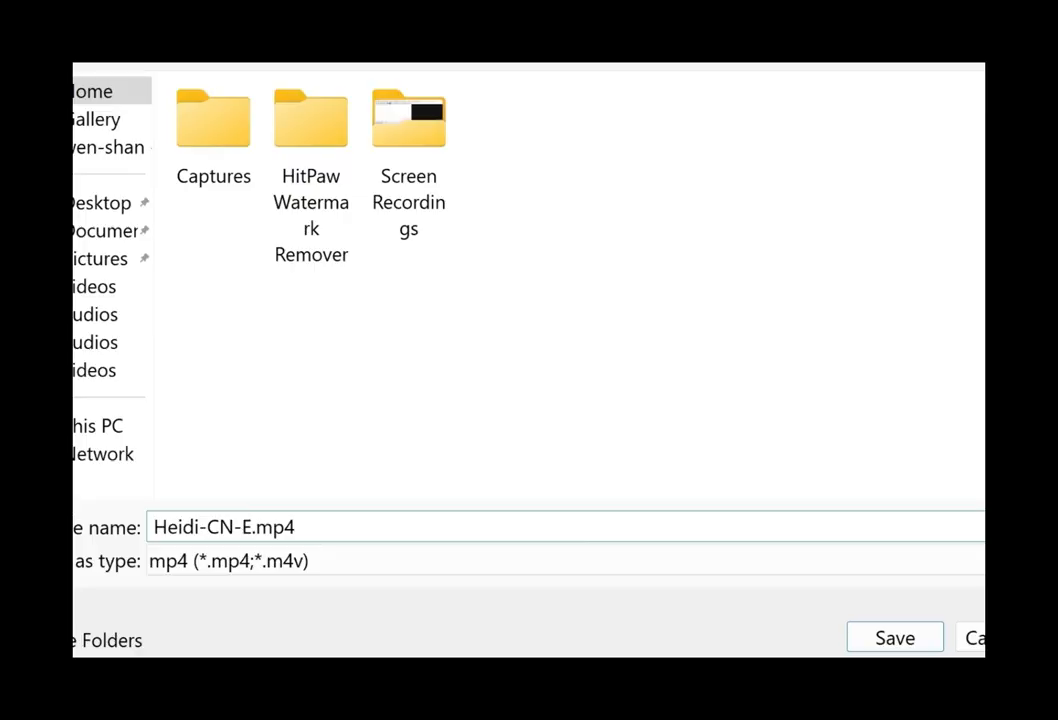
pyautogui.write('ng')
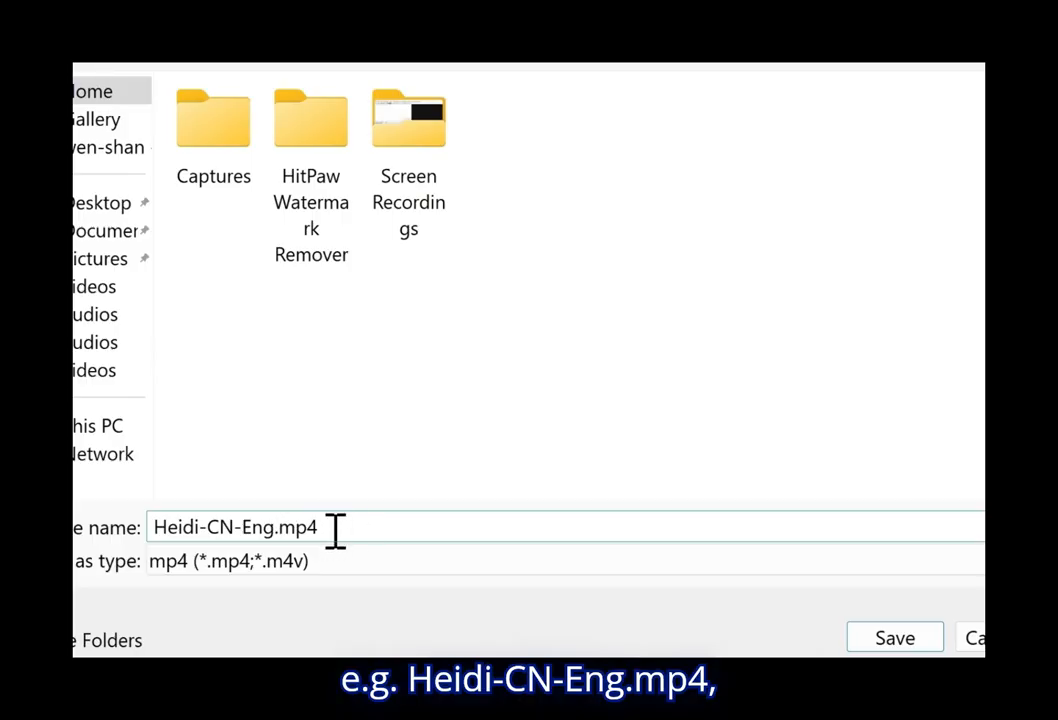
pyautogui.click(911, 645)
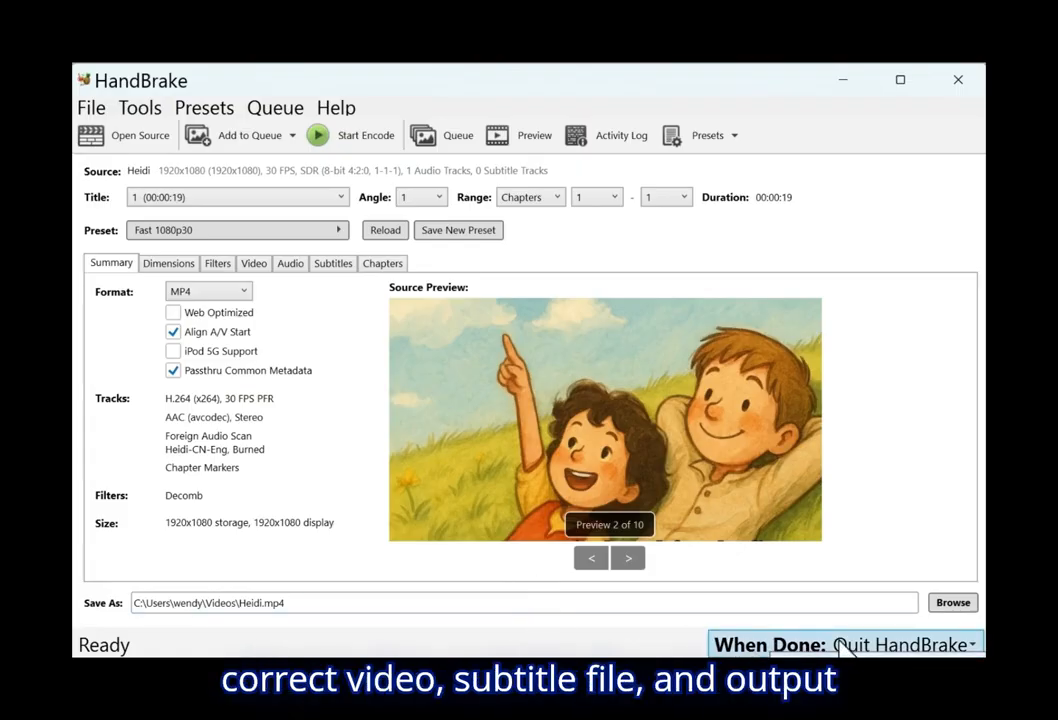
# Encode the video with the burned-in subtitles and let HandBrake quit when done.
pyautogui.click(358, 137)
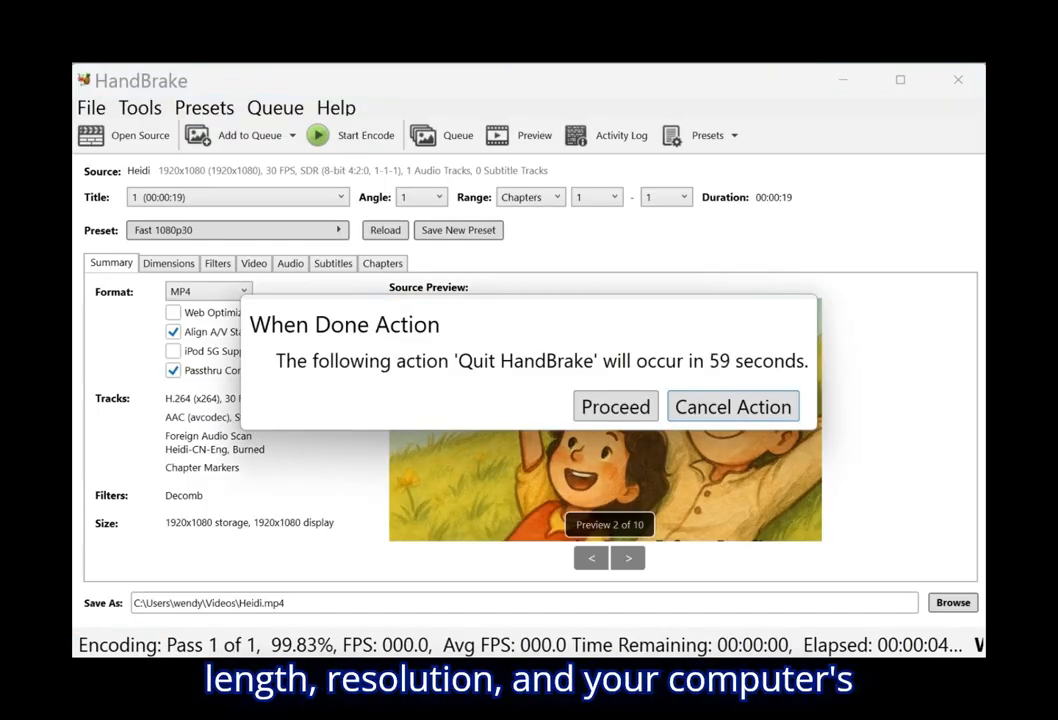
pyautogui.click(615, 406)
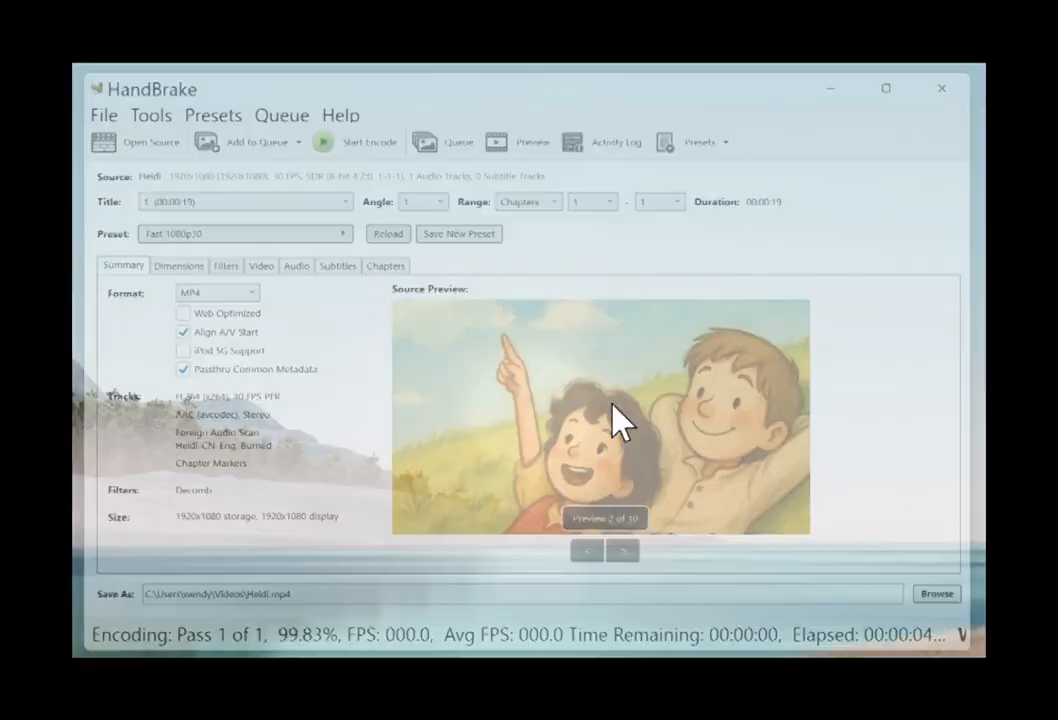